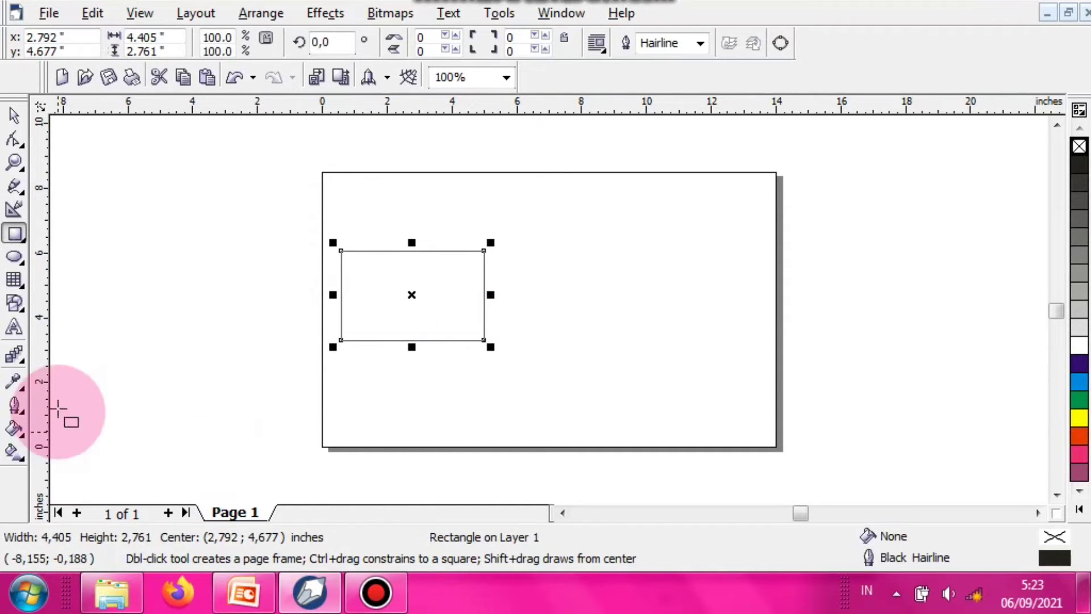
- Draw a five-pointed star about 2.78 by 2.59 inches overlapping the rectangle's upper edge and fill it with magenta
click(25, 310)
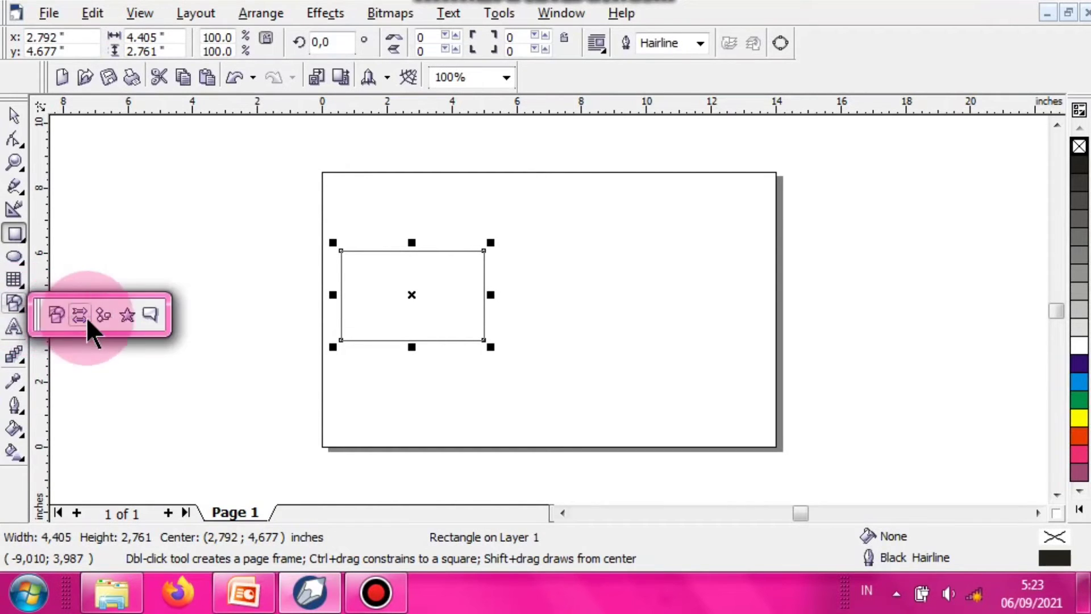
click(128, 312)
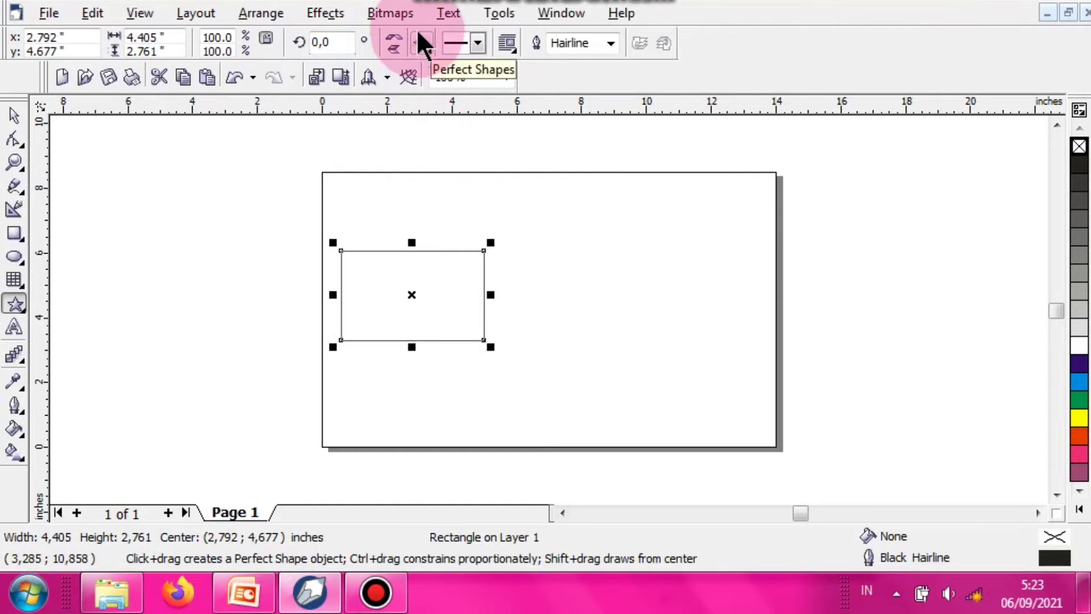
click(429, 50)
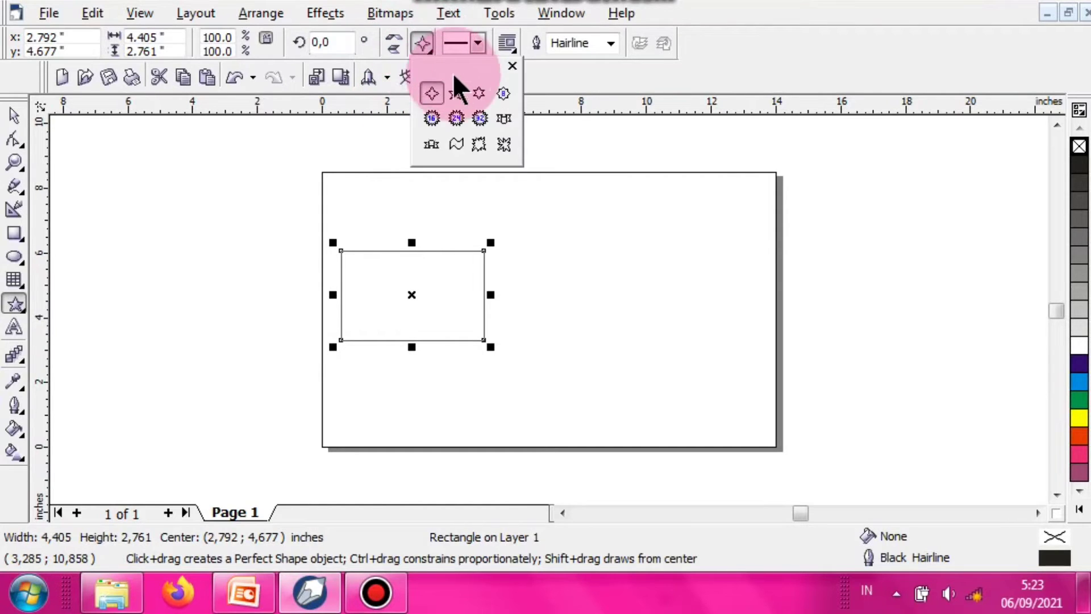
click(456, 98)
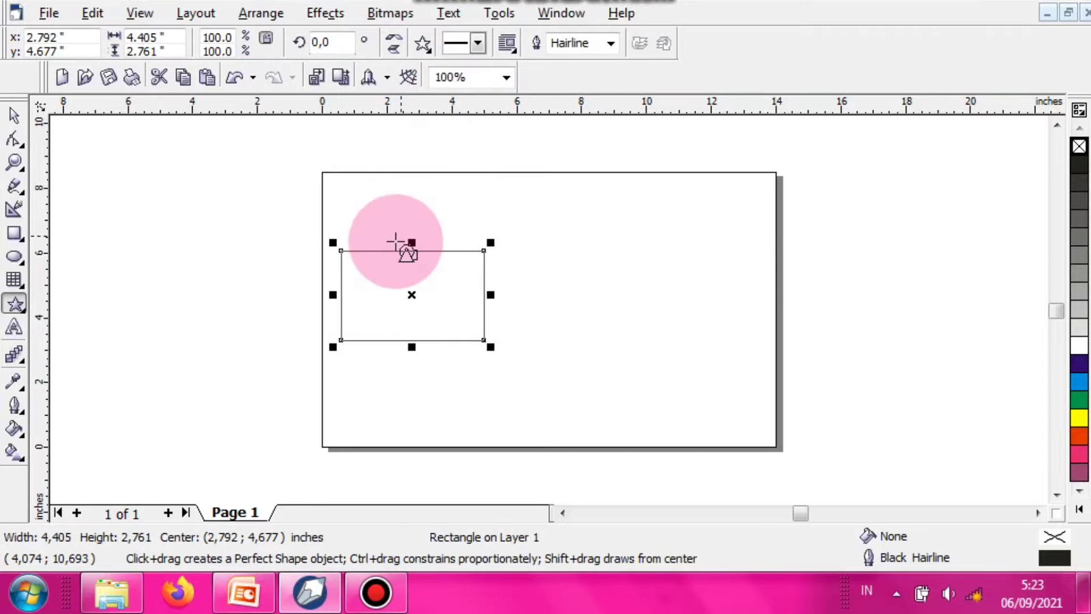
click(372, 221)
drag(373, 220, 457, 295)
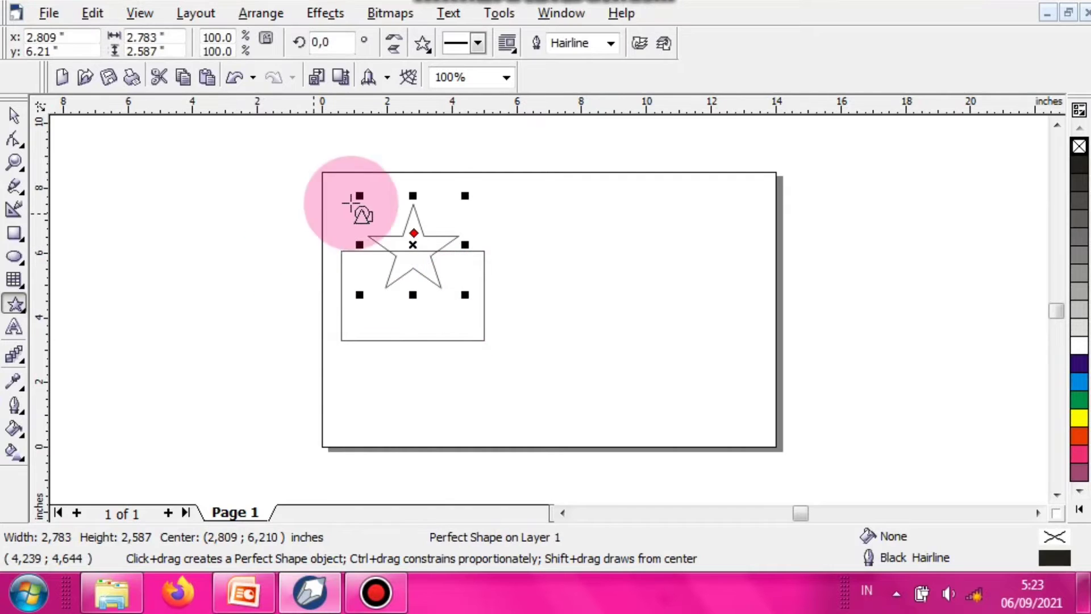
click(1079, 456)
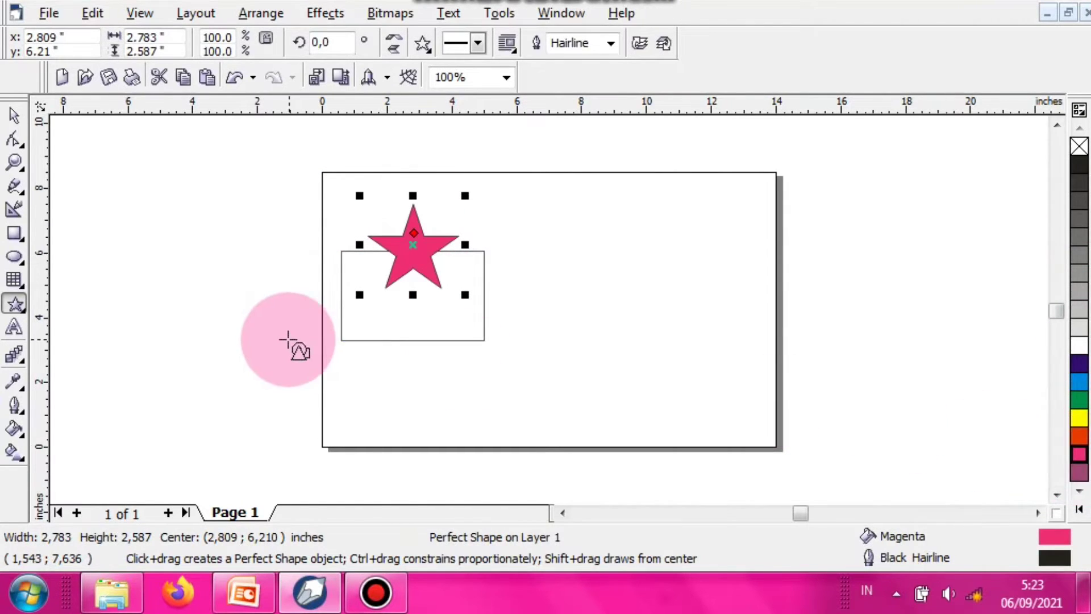
- Fill the rectangle behind the star with cyan
click(14, 115)
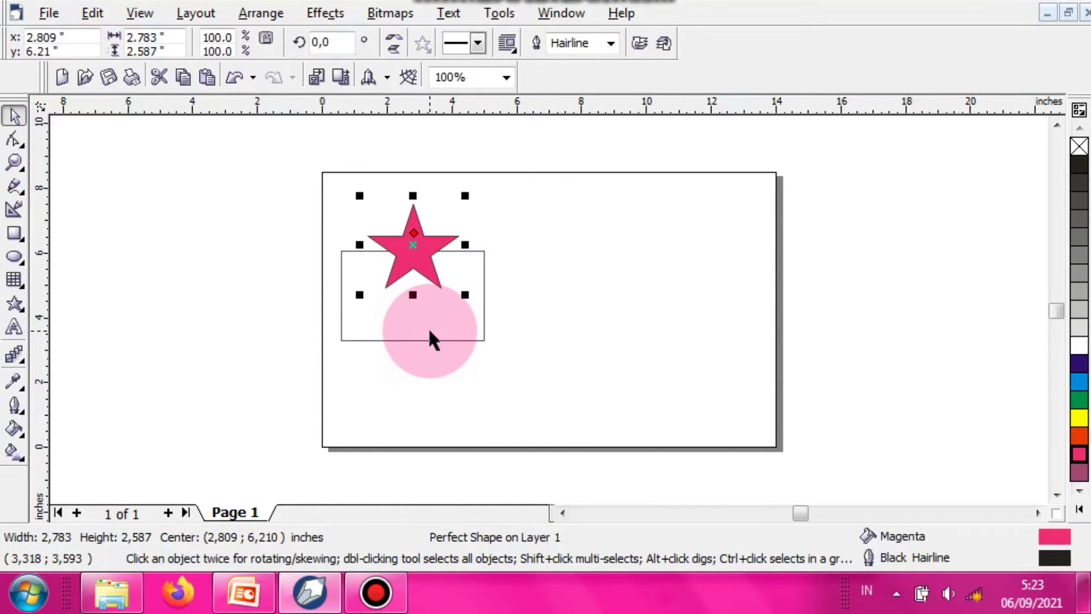
click(429, 333)
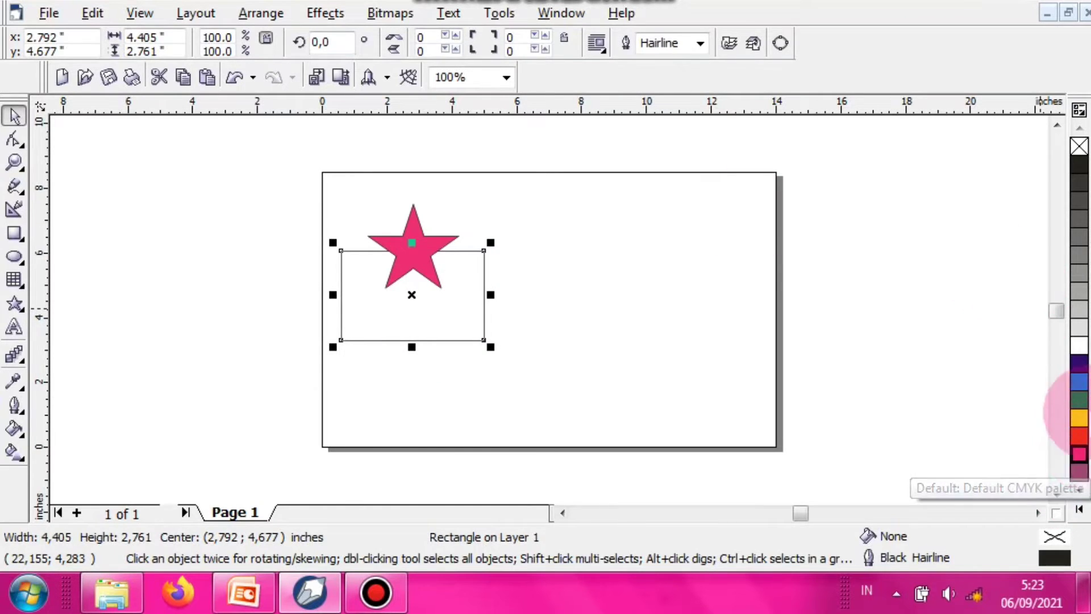
click(1078, 380)
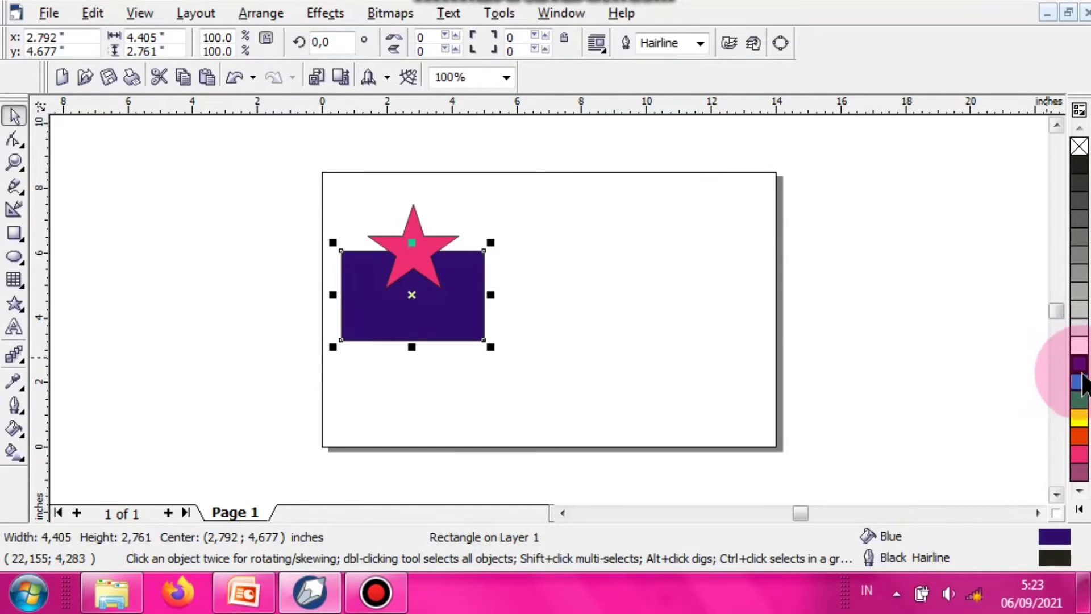
click(1078, 381)
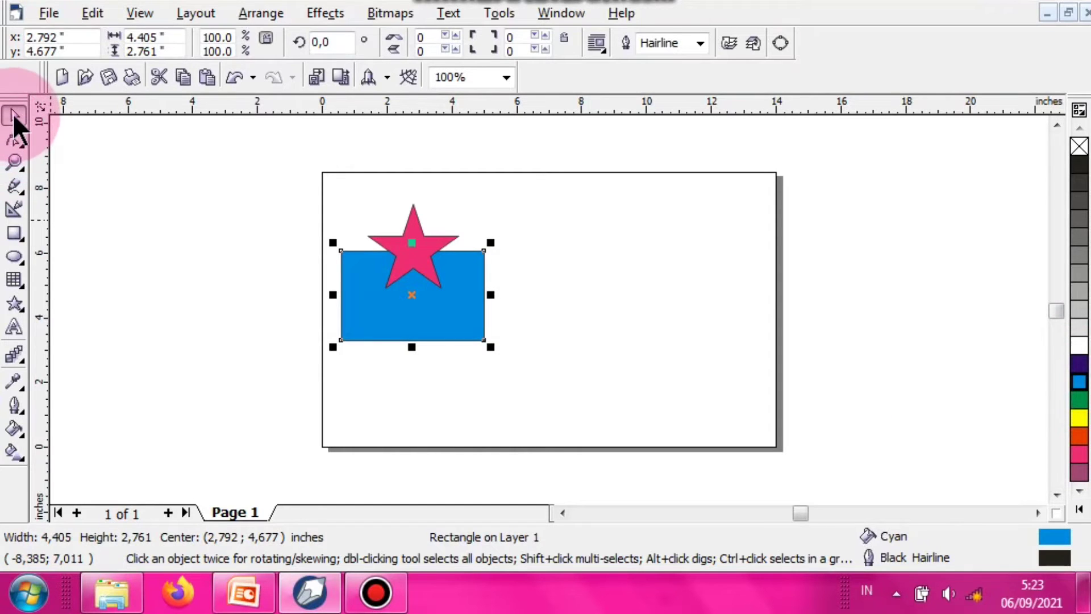
- Select the star and the rectangle together and trim the star's shape out of the rectangle
click(172, 181)
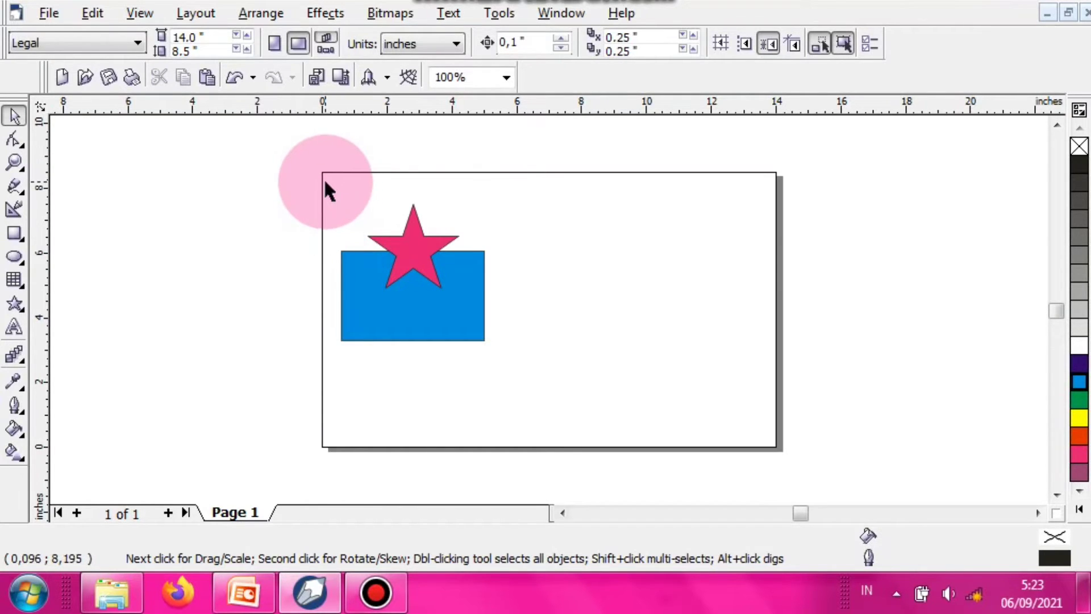
drag(325, 182, 522, 375)
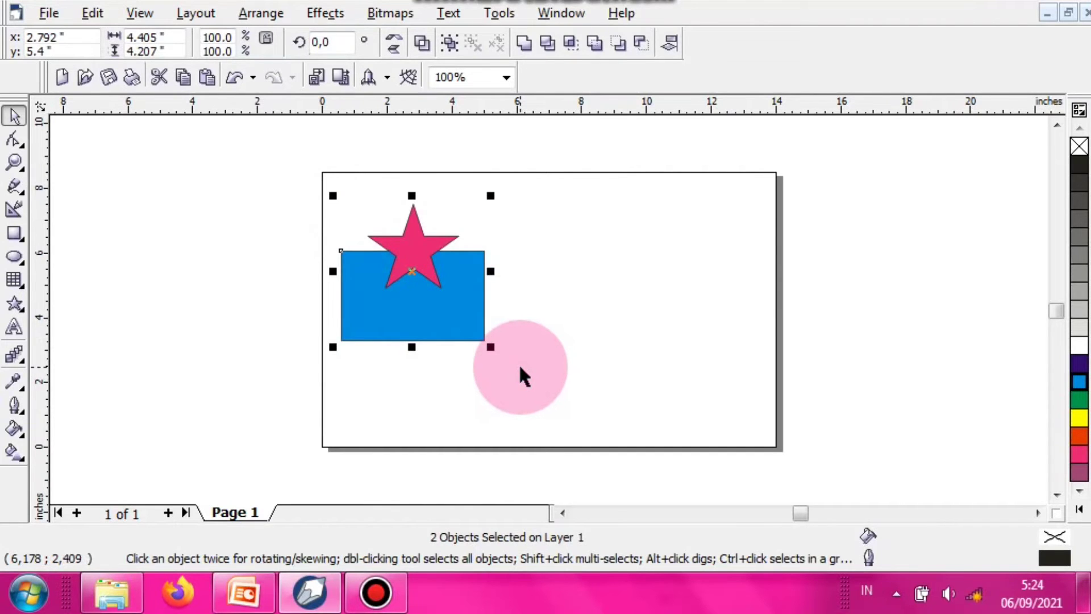
click(265, 12)
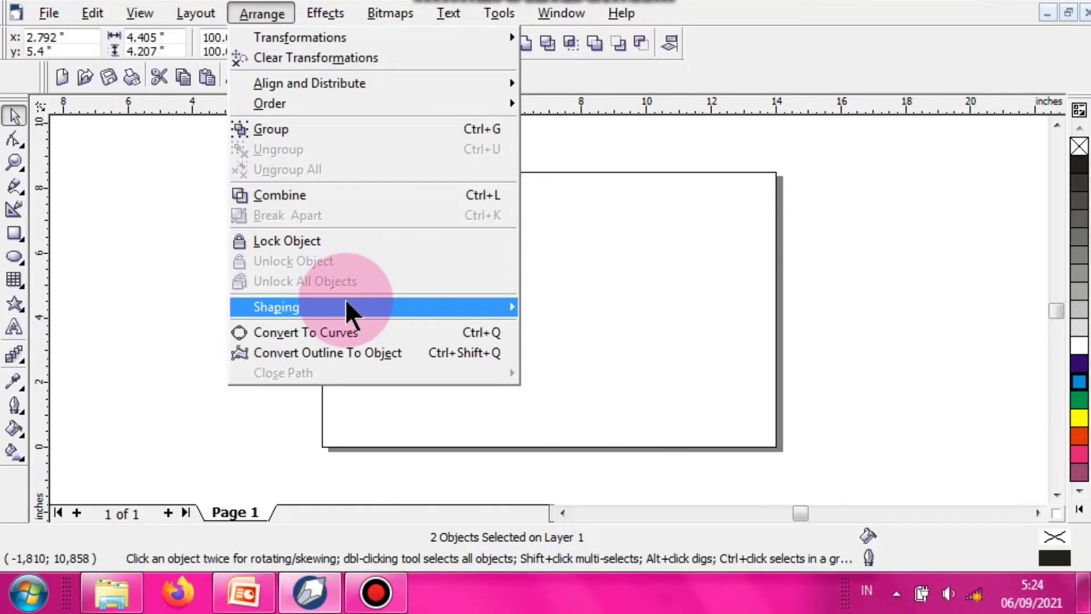
mouse_move(346, 302)
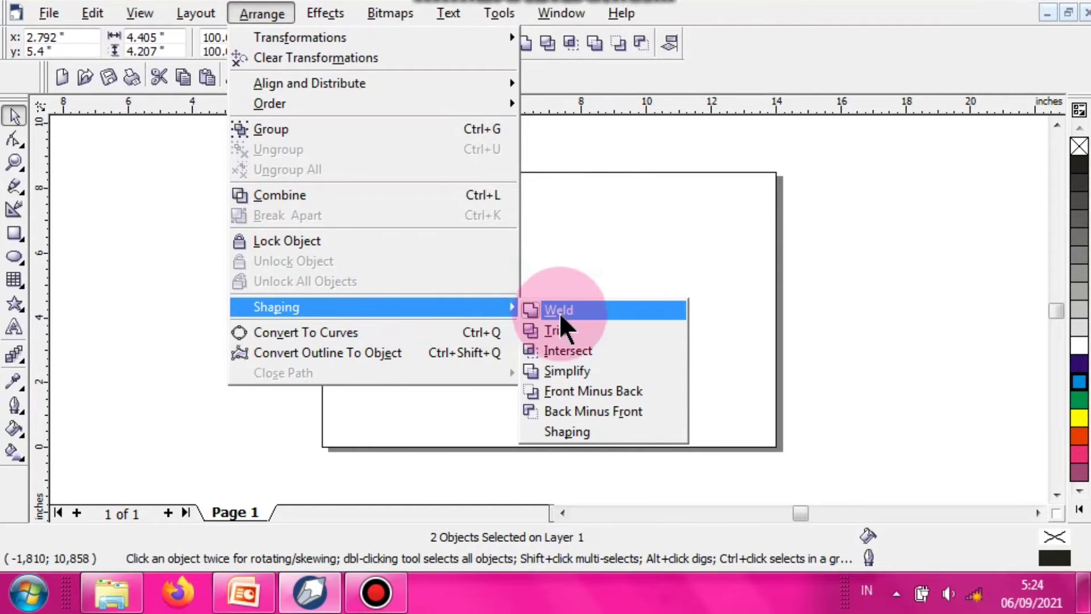
click(578, 328)
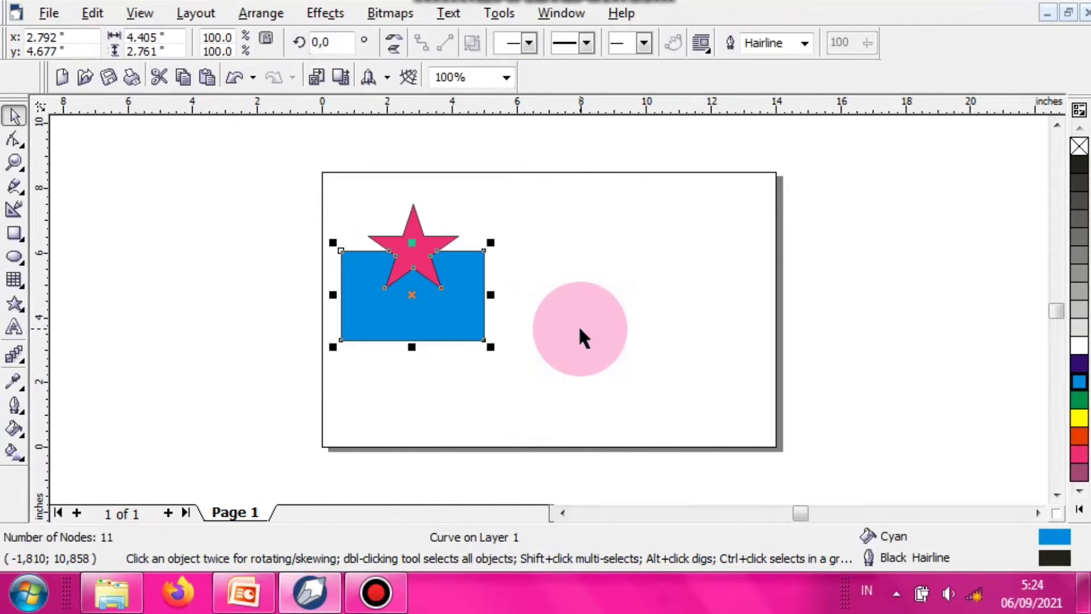
- Move the star straight up off the trimmed rectangle and lower the rectangle by 1.5 inches to separate them
click(578, 325)
drag(578, 325, 411, 194)
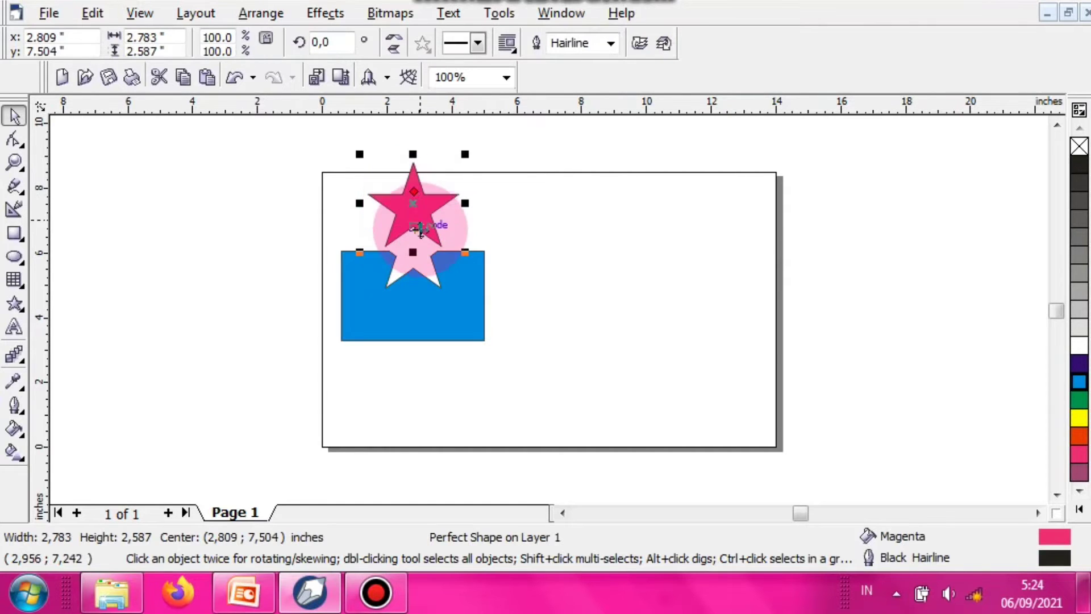
drag(387, 301, 434, 301)
key(Down)
key(Down)
key(Down)
key(Down)
key(Down)
key(Down)
key(Down)
key(Down)
key(Down)
key(Down)
key(Down)
key(Down)
key(Down)
key(Down)
key(Down)
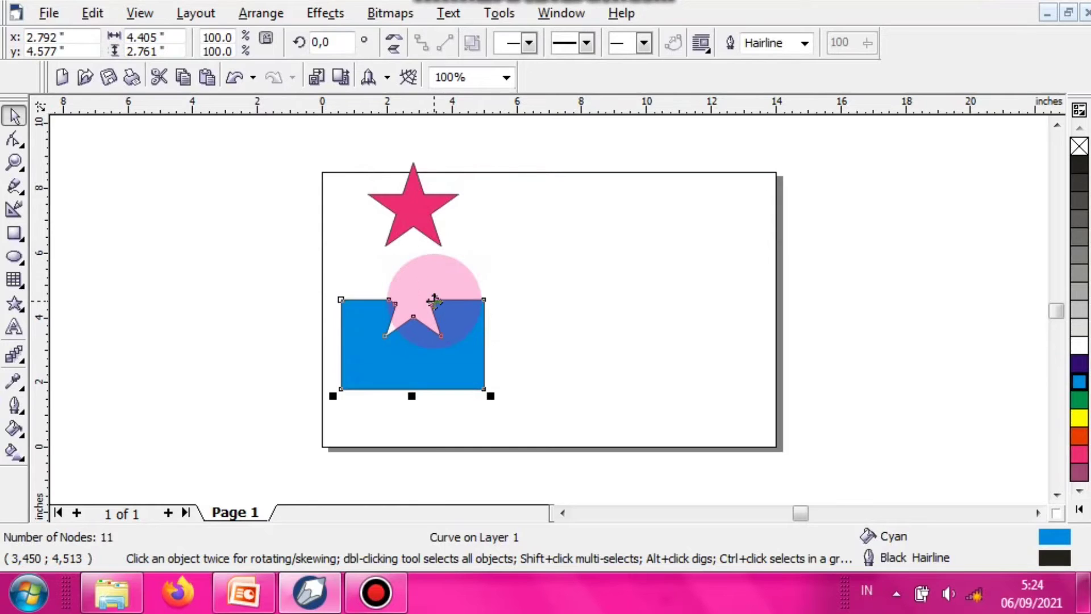
- Nudge the star down to a vertical position of 6.604 inches, just above the cutout, and deselect it
drag(434, 301, 413, 205)
key(Down)
key(Down)
key(Down)
key(Down)
key(Down)
key(Down)
key(Down)
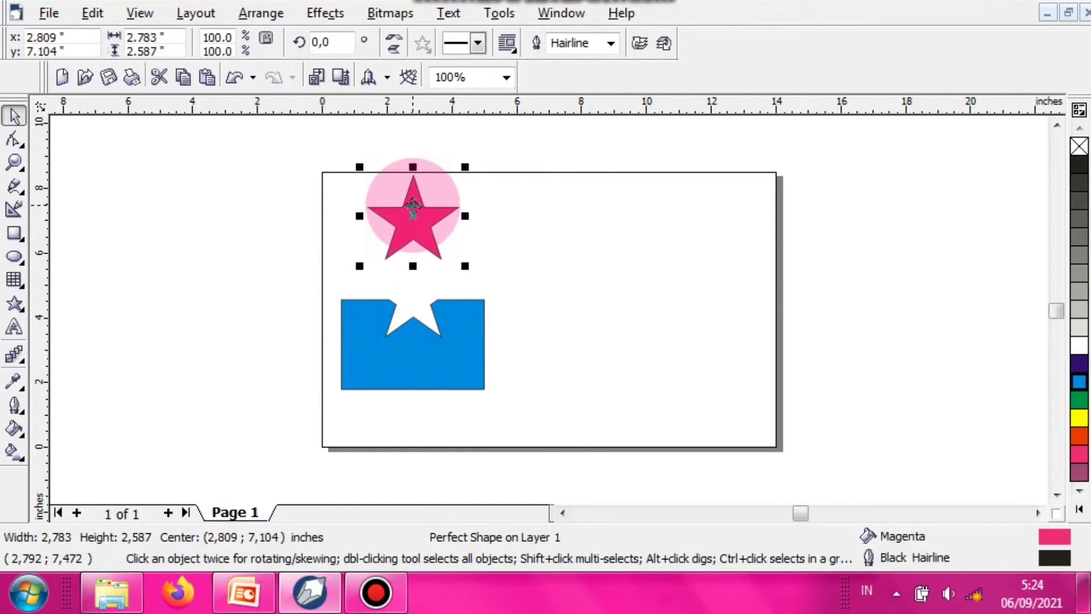
key(Down)
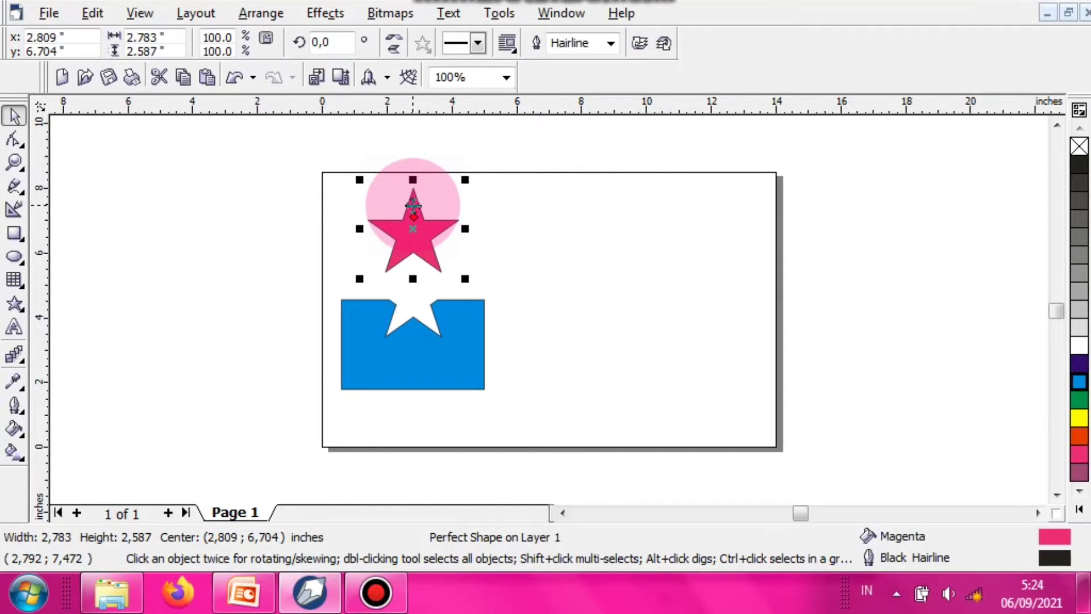
key(Down)
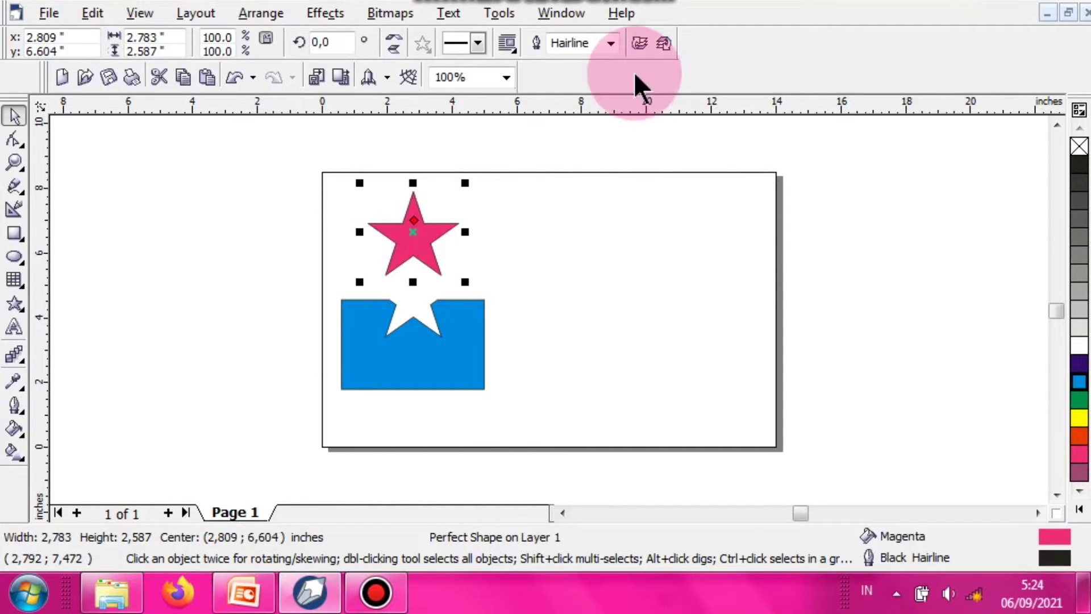
click(659, 227)
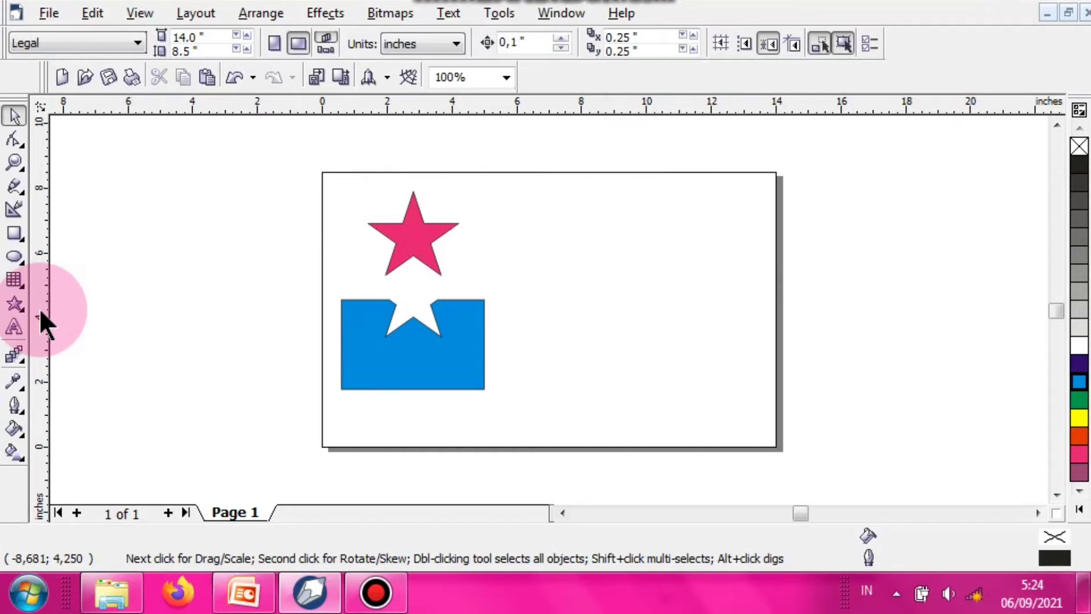
- Draw an ellipse about 3.91 by 3.68 inches in the right half of the page and fill it with magenta
click(12, 258)
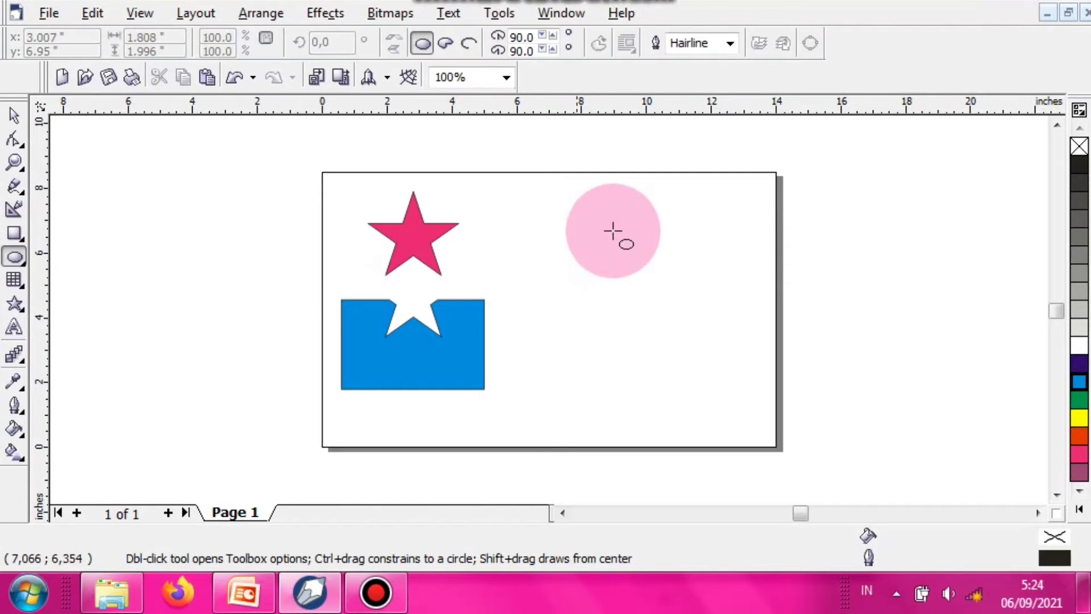
drag(572, 213, 703, 331)
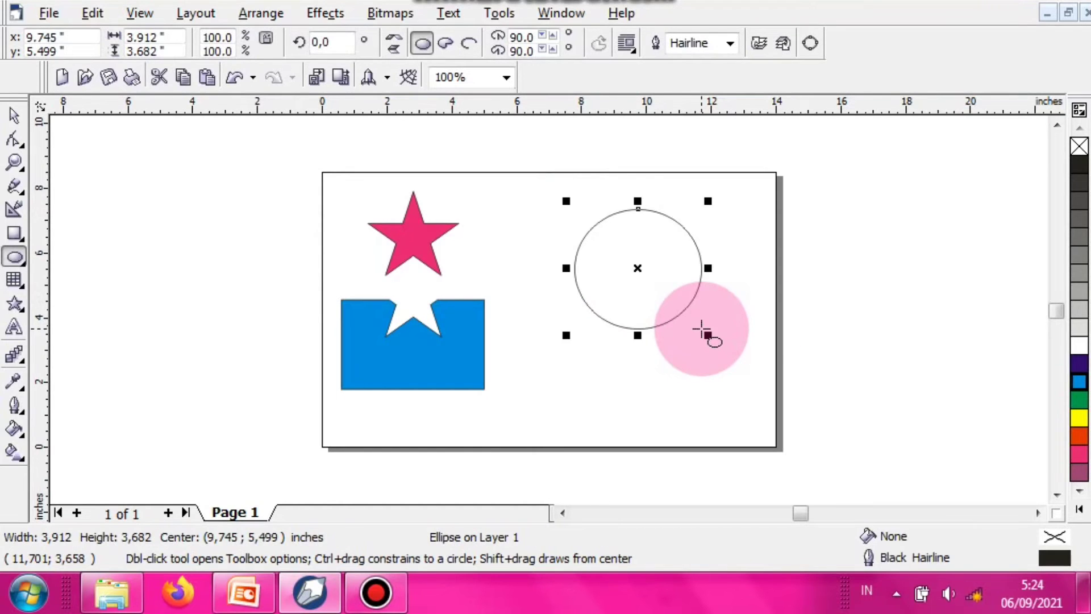
click(1080, 453)
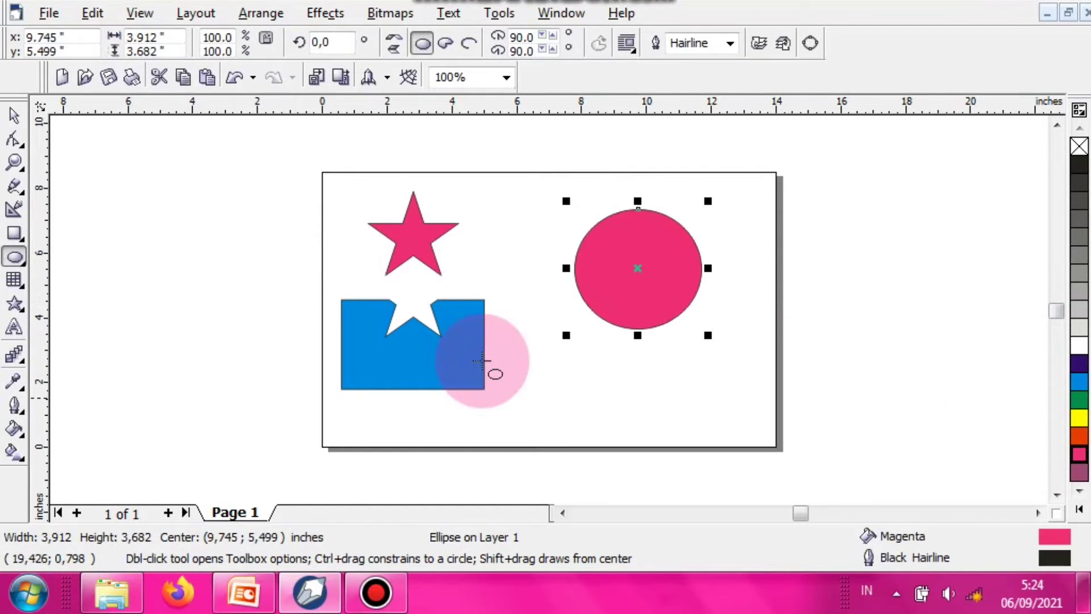
- Draw a rectangle about 6.54 by 2.66 inches just below the magenta ellipse and fill it with cyan
click(11, 235)
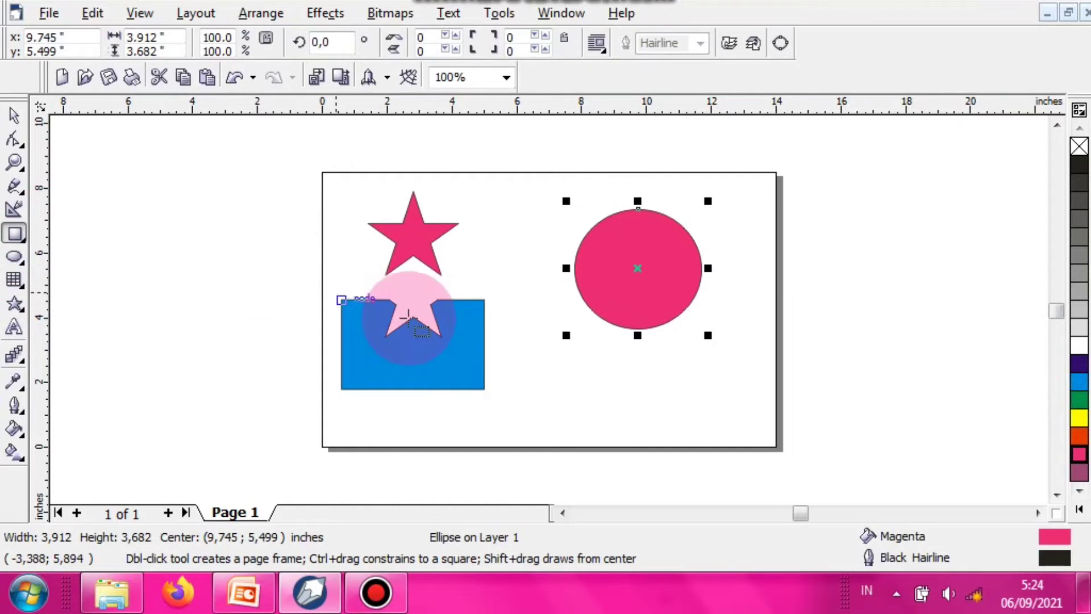
drag(536, 343, 747, 430)
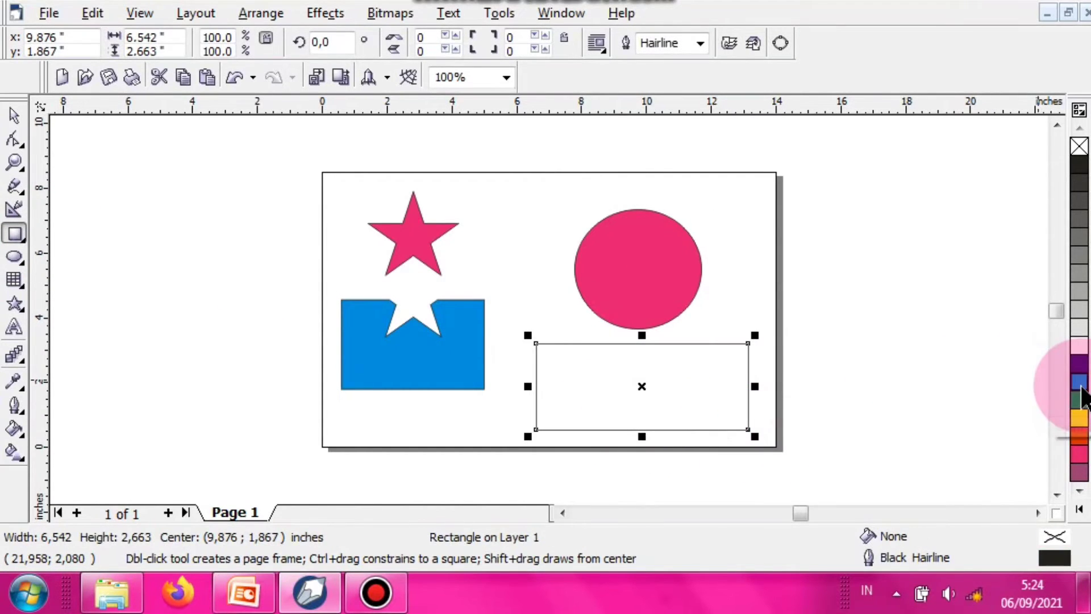
click(1079, 381)
- Nudge the new cyan rectangle up to a vertical position of 4.367 inches so it covers the ellipse's lower half
click(14, 114)
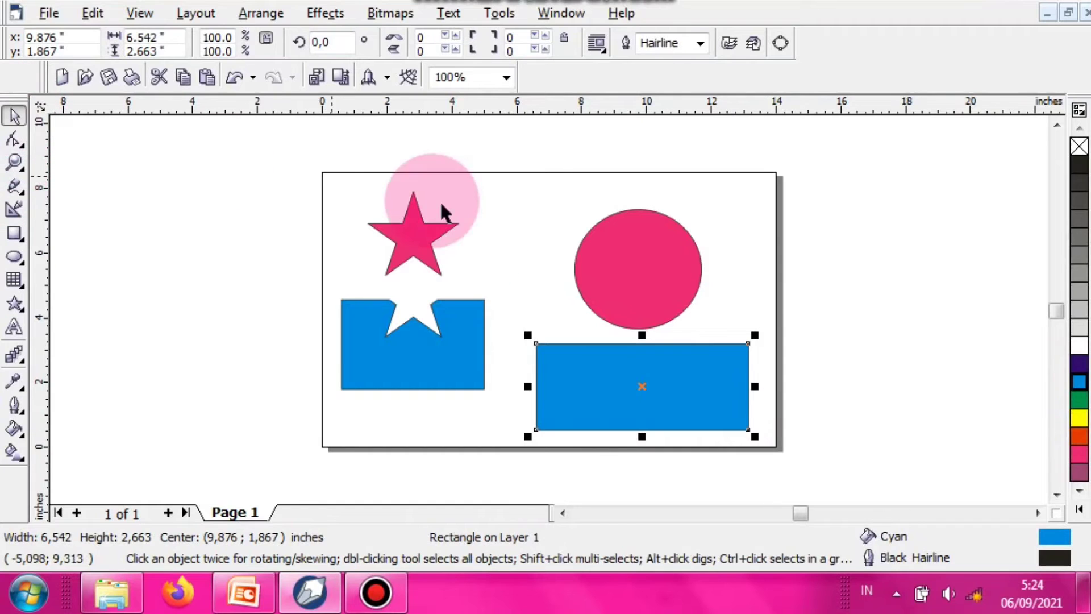
key(Up)
key(Up)
key(Up)
key(Up)
key(Up)
key(Up)
key(Up)
key(Up)
key(Up)
key(Up)
key(Up)
key(Up)
key(Up)
key(Up)
key(Up)
key(Up)
key(Up)
key(Up)
key(Up)
key(Up)
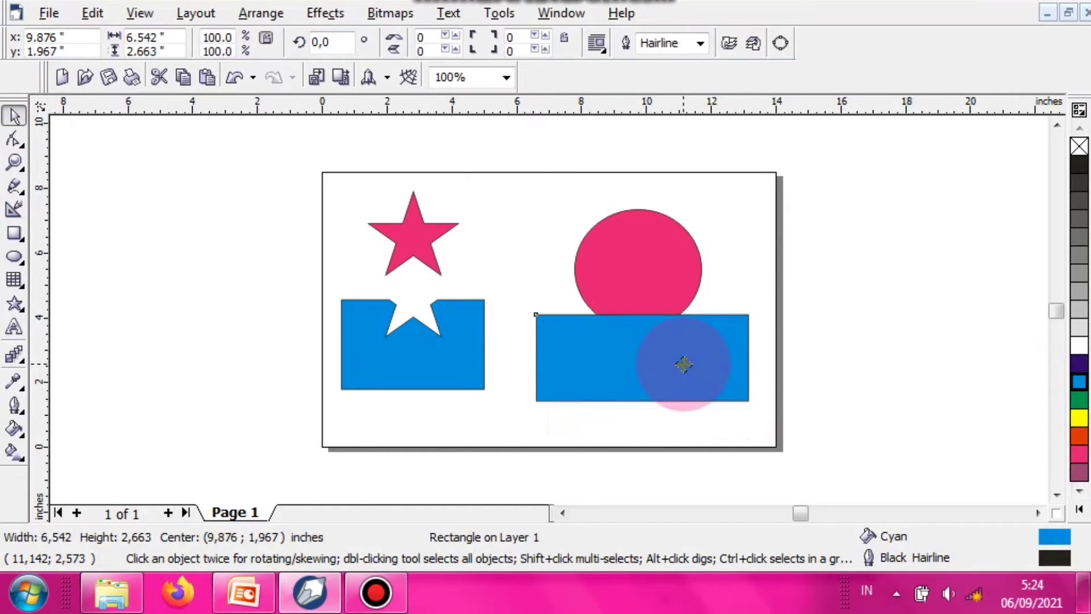
key(Down)
key(Down)
key(Down)
key(Down)
key(Down)
key(Down)
key(Down)
key(Down)
key(Down)
key(Down)
key(Down)
key(Down)
key(Down)
key(Down)
key(Down)
key(Down)
key(Down)
key(Down)
key(Down)
key(Down)
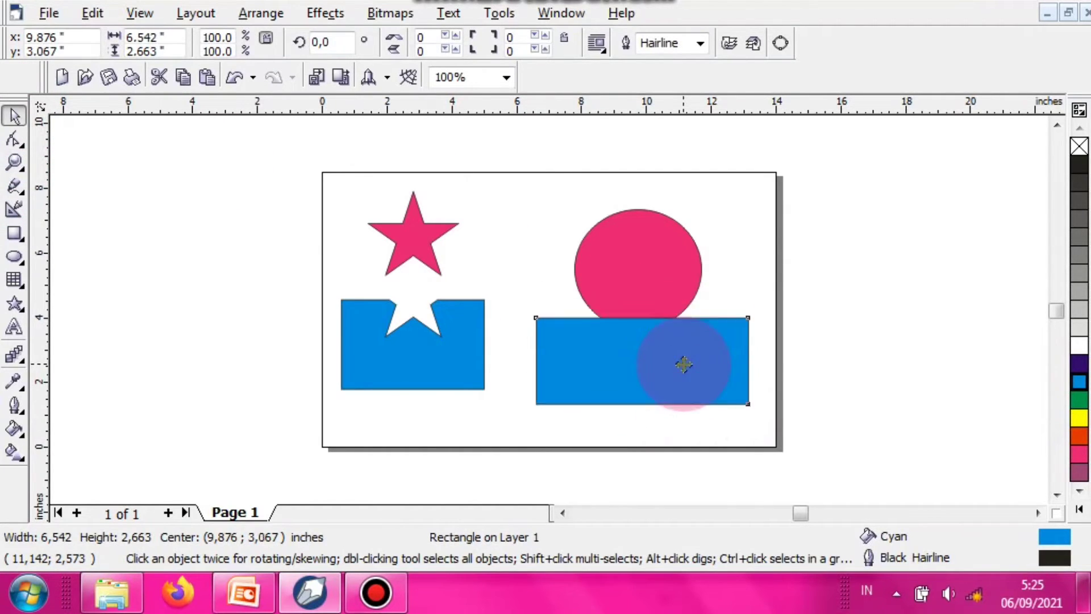
key(Up)
key(Up)
key(Up)
key(Up)
key(Up)
key(Up)
key(Up)
key(Up)
key(Up)
key(Up)
key(Up)
key(Up)
key(Up)
key(Up)
key(Up)
key(Up)
key(Up)
key(Up)
key(Up)
key(Up)
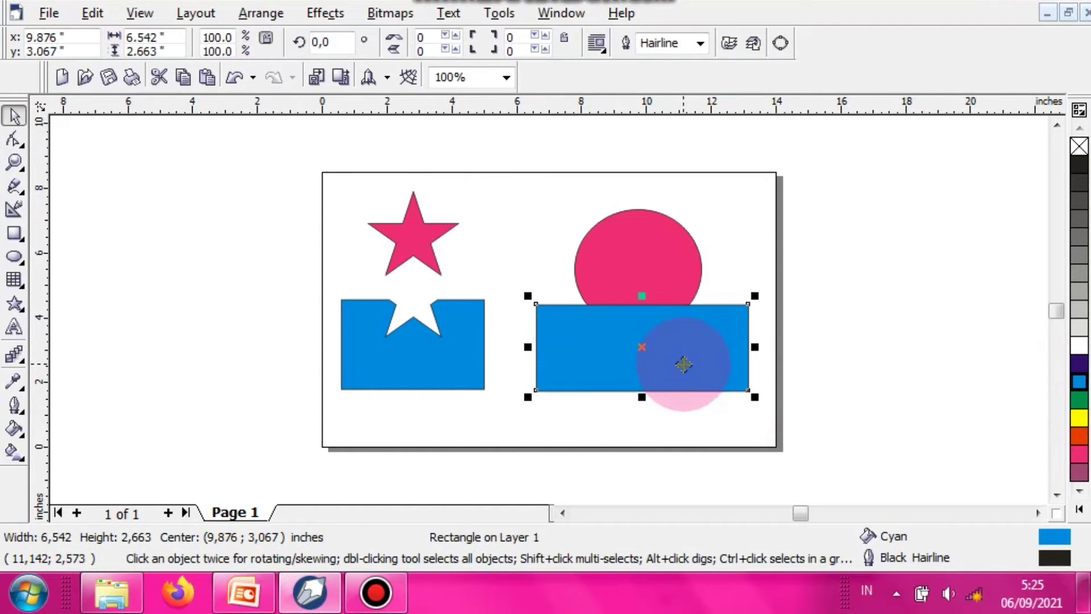
key(Up)
key(Up)
key(Up)
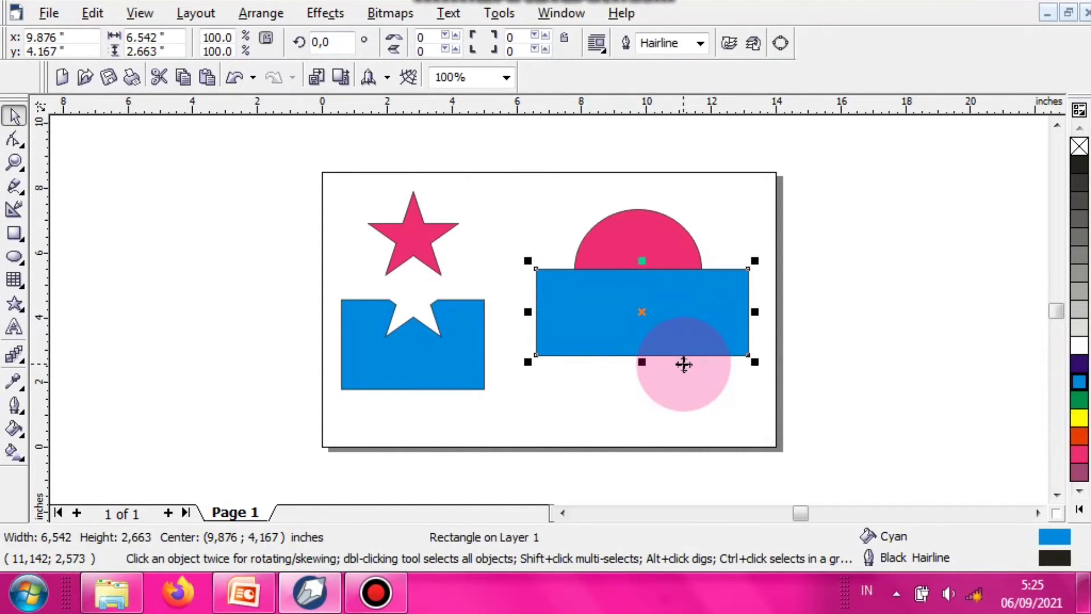
key(Up)
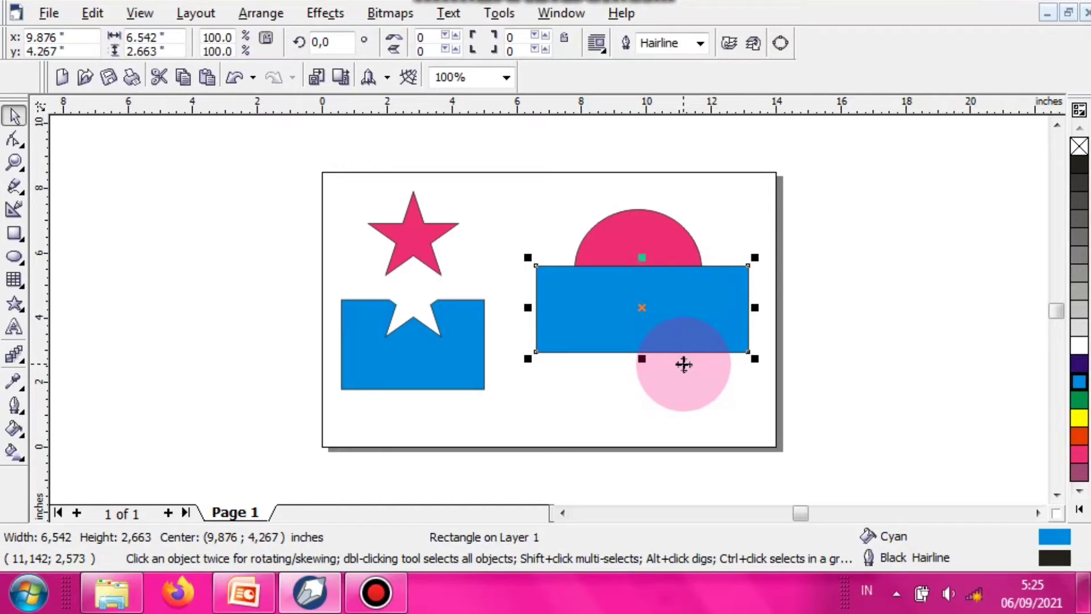
key(Up)
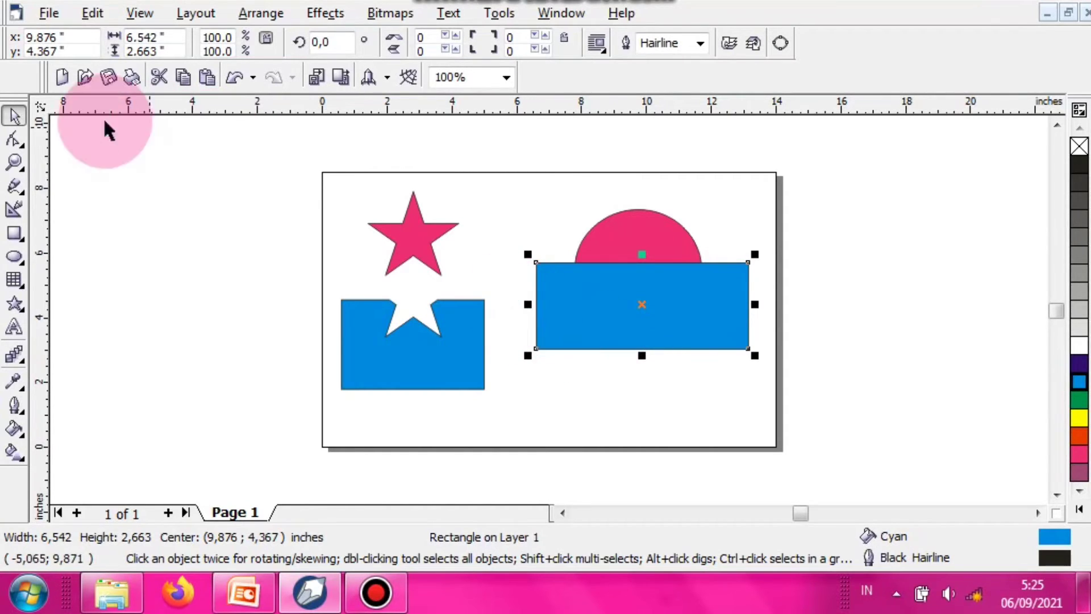
click(507, 191)
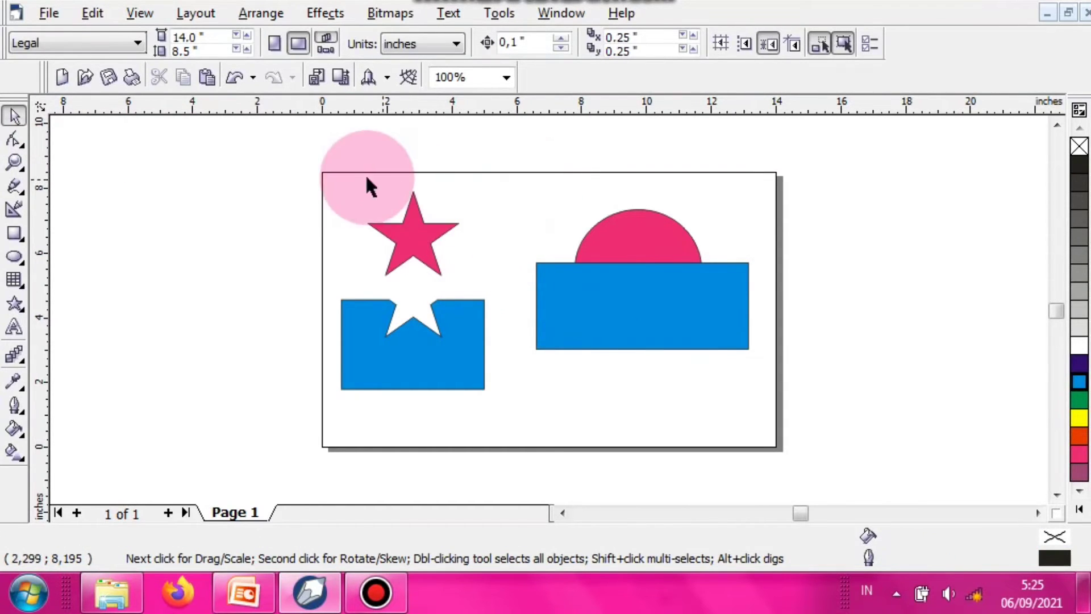
drag(323, 176, 520, 426)
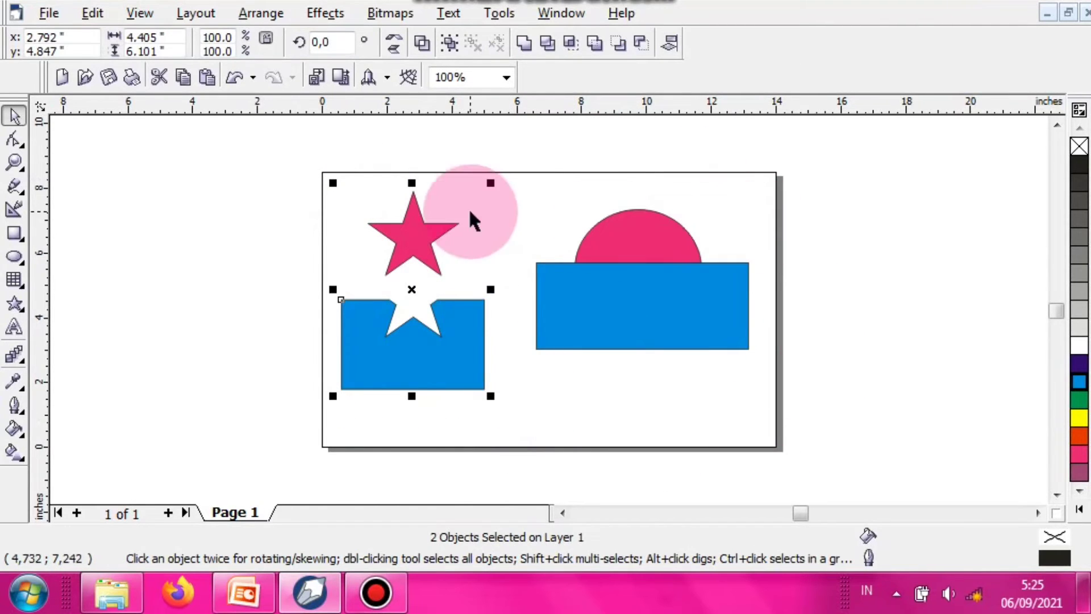
click(518, 181)
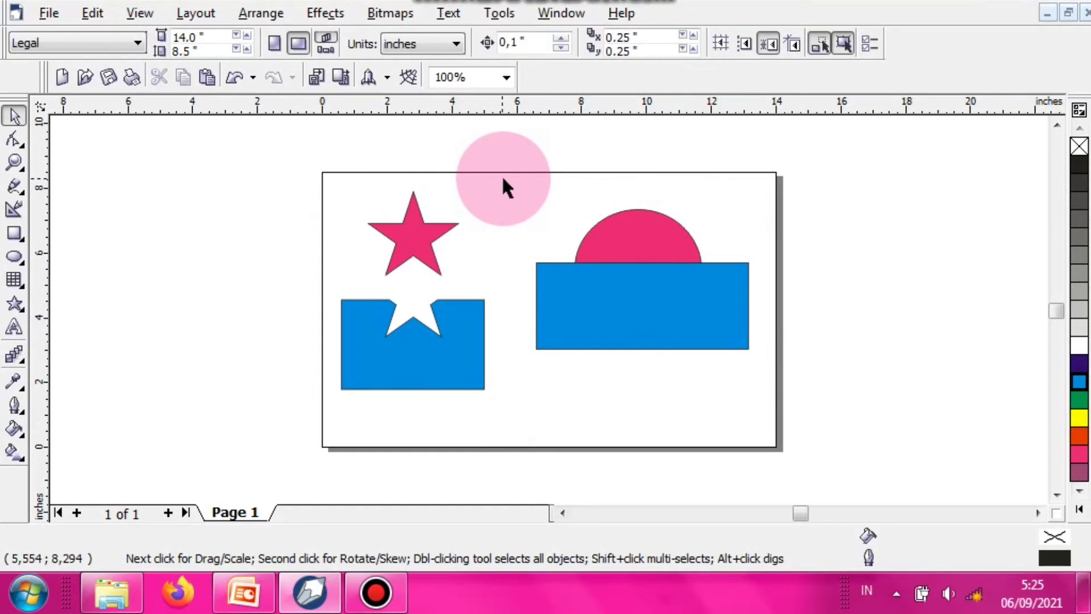
- Select the magenta ellipse together with the cyan rectangle over it and trim away the ellipse's covered lower half
drag(615, 227, 767, 393)
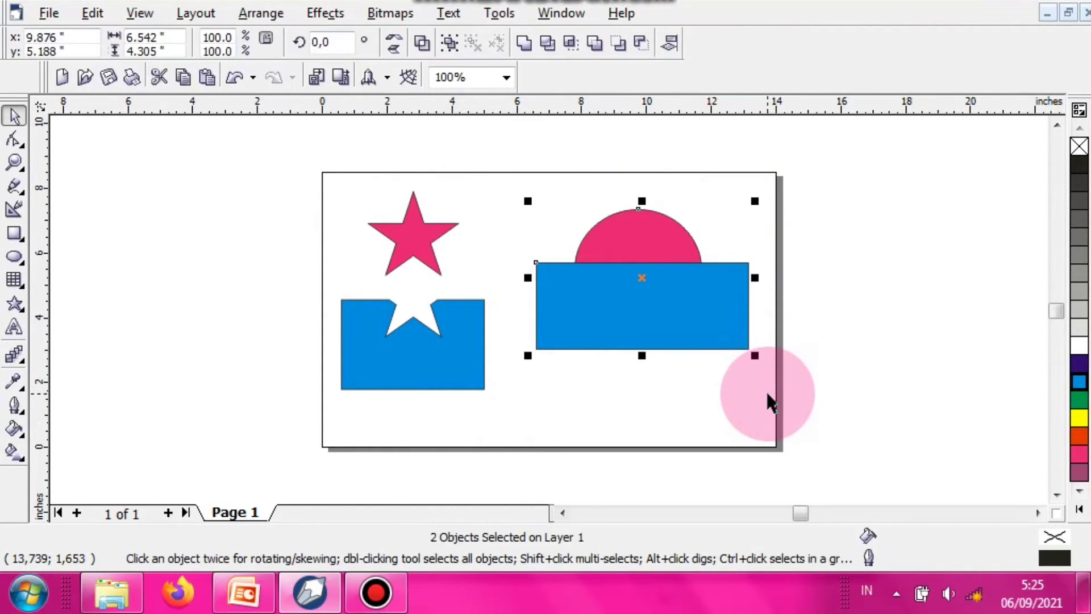
click(253, 14)
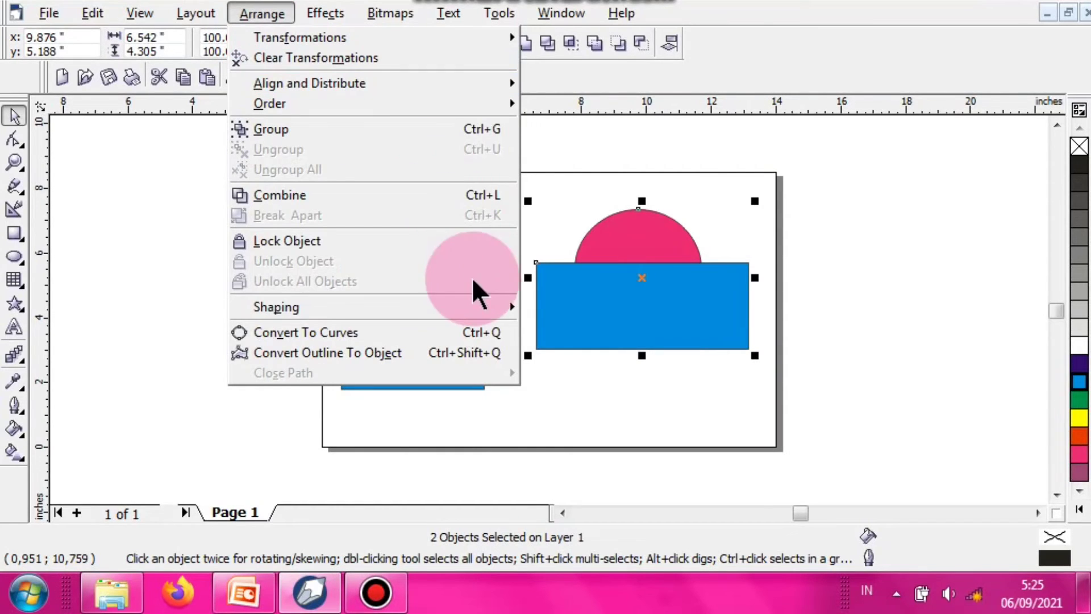
mouse_move(479, 299)
click(578, 332)
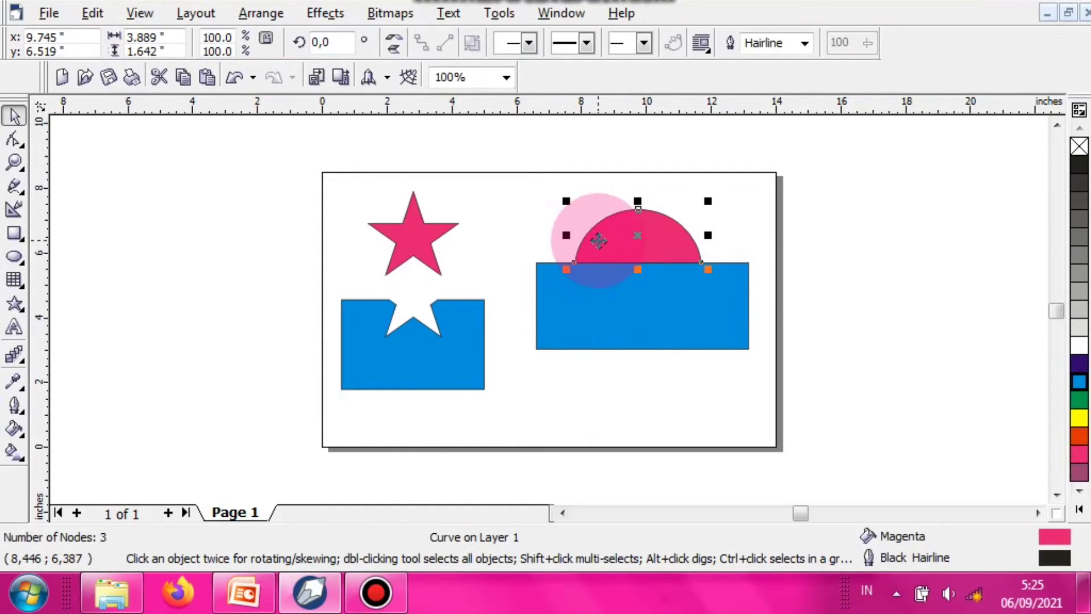
- Nudge the trimmed magenta half-ellipse to x 9.845 and y 7.219 inches, clear of the cyan rectangle, and deselect it
key(Up)
key(Up)
key(Up)
key(Up)
key(Up)
key(Up)
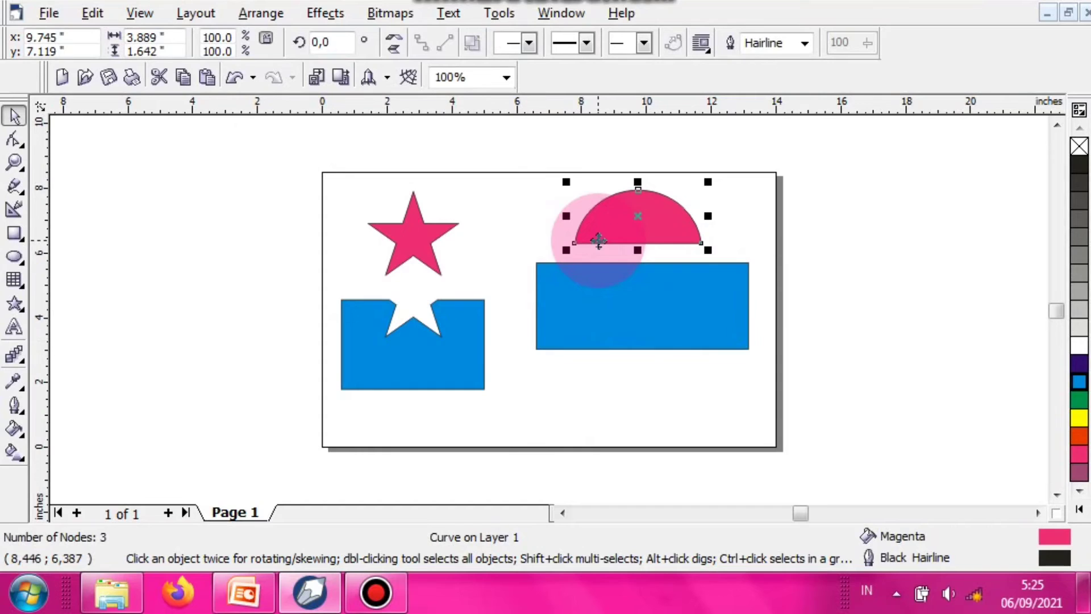
key(Right)
key(Right)
key(Left)
key(Up)
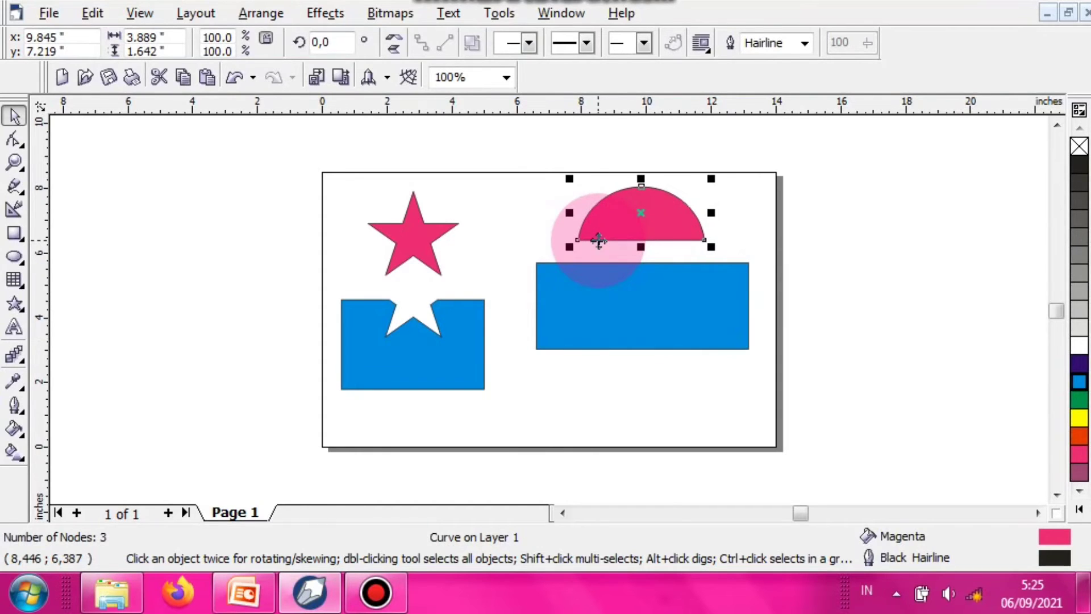
click(827, 257)
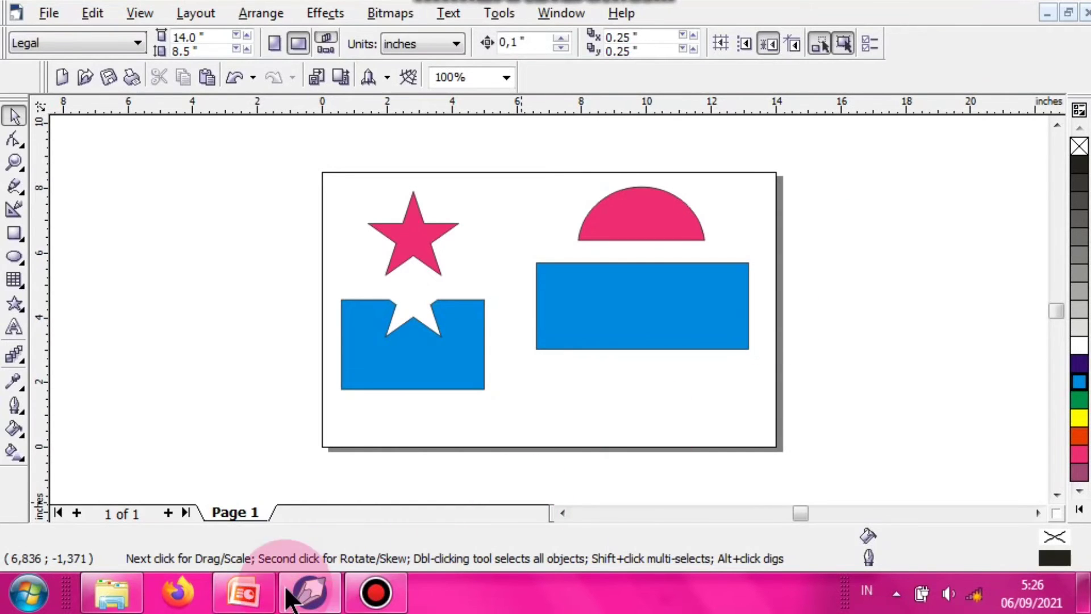
- Switch to the PowerPoint presentation and start the slide show from slide 10, "KEGIATAN SISWA"
click(297, 601)
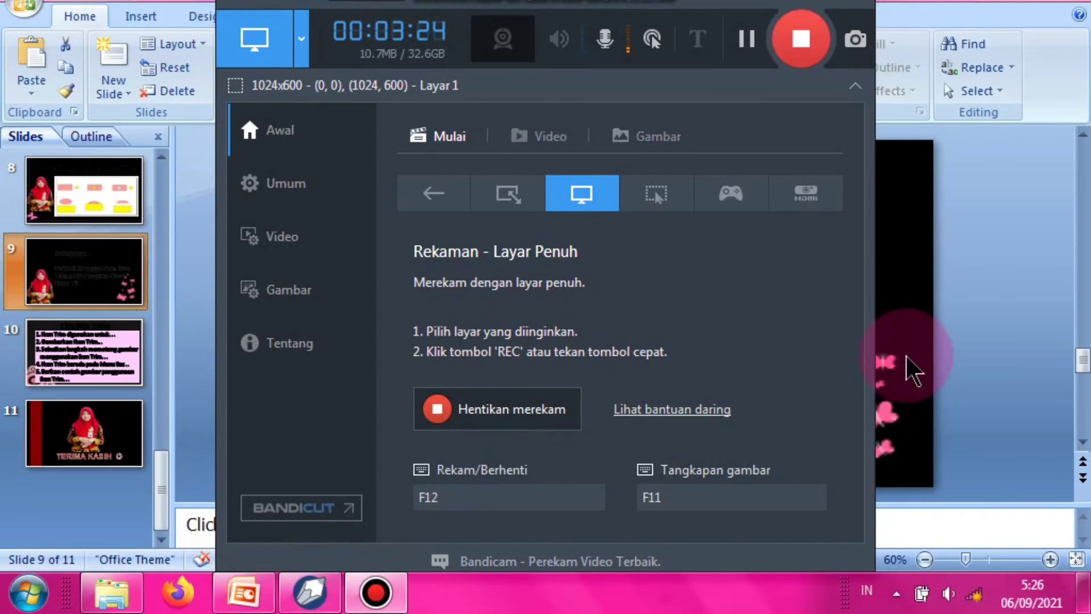
click(909, 368)
click(73, 359)
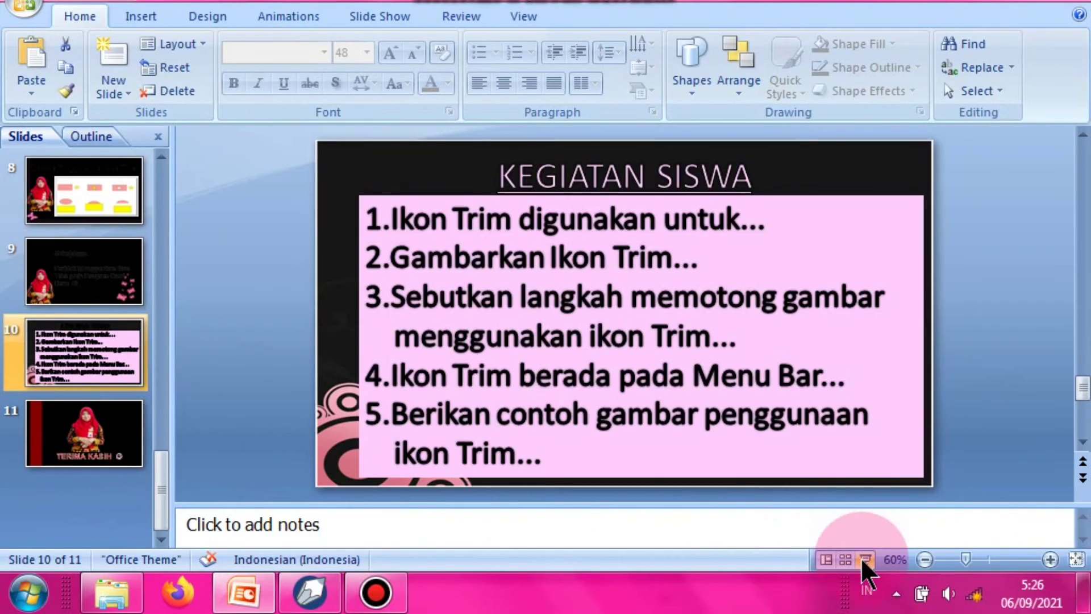
click(865, 560)
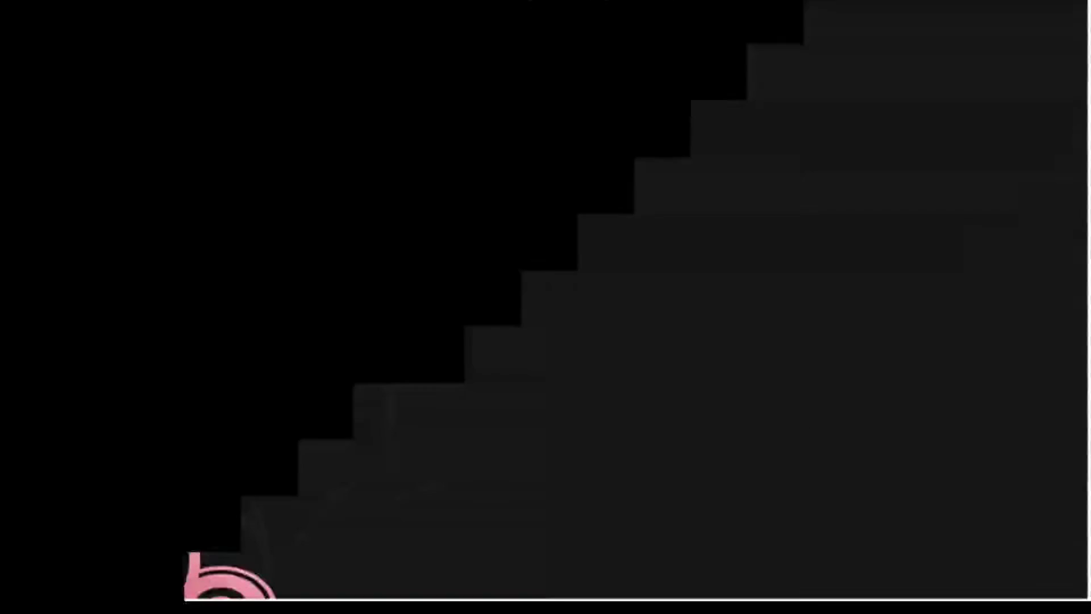